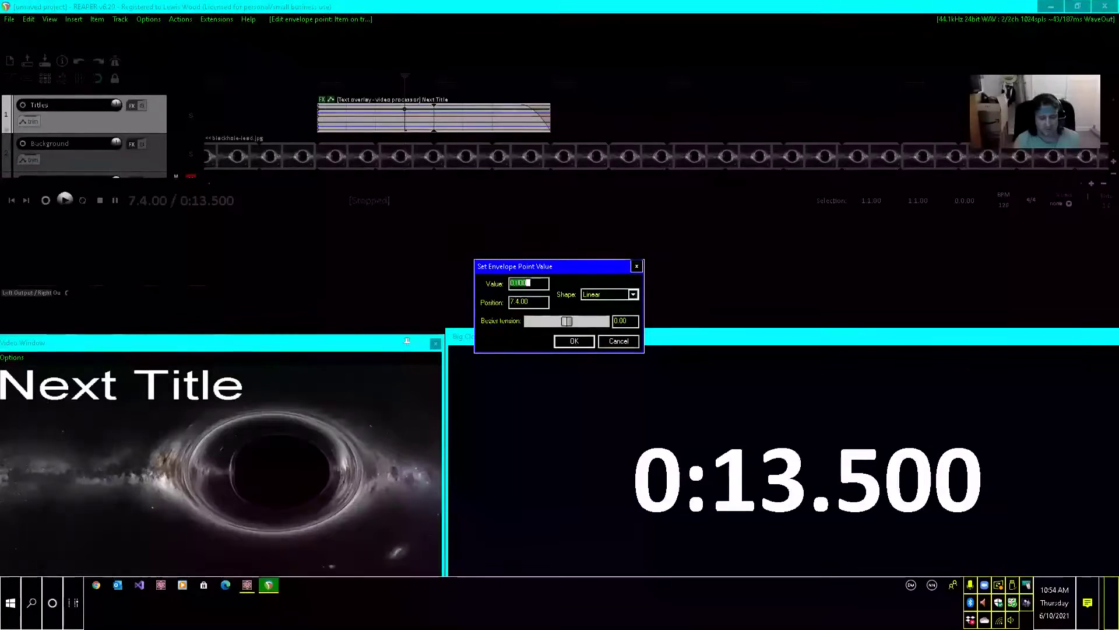
Set the Next Title item's vertical position envelope point at 7.4.00 to 0.22 with linear shape
{"action": "type", "text": "0"}
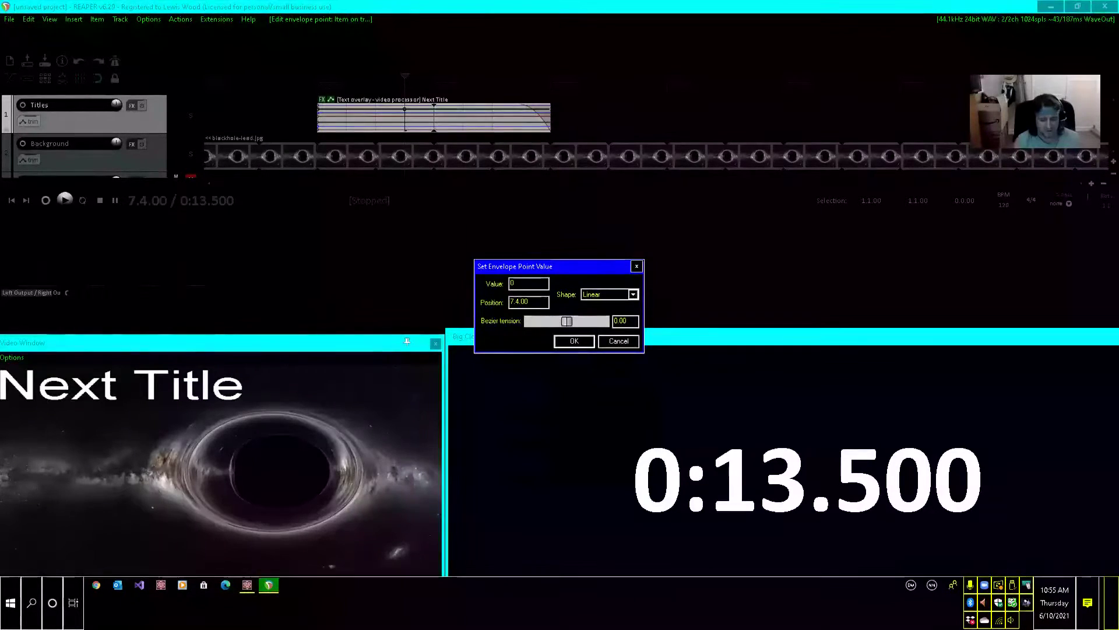
{"action": "type", "text": "."}
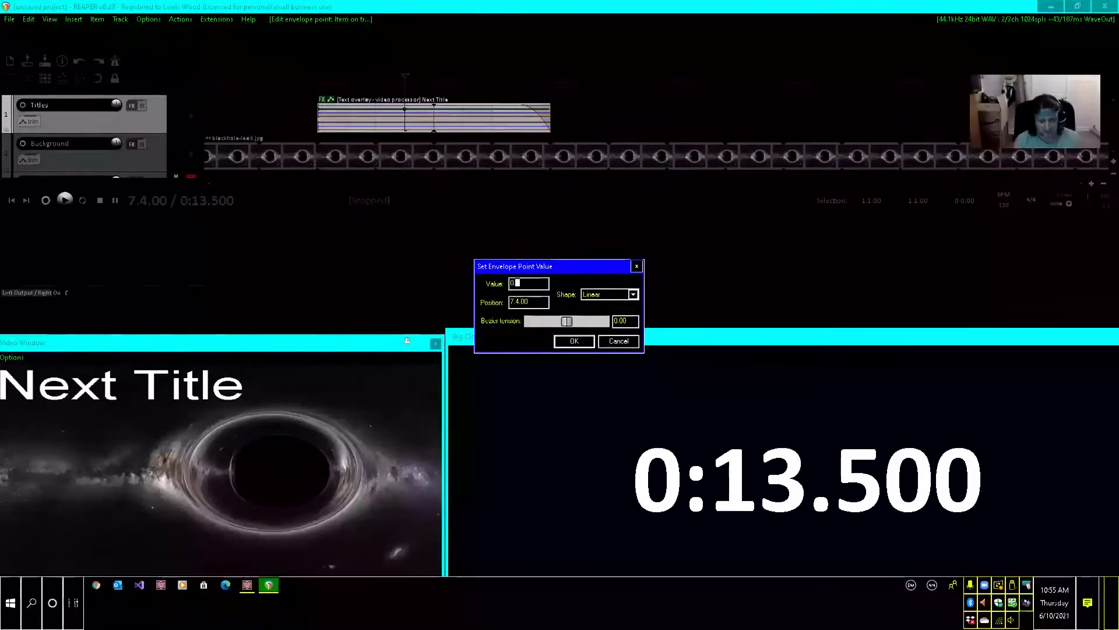
{"action": "type", "text": "25"}
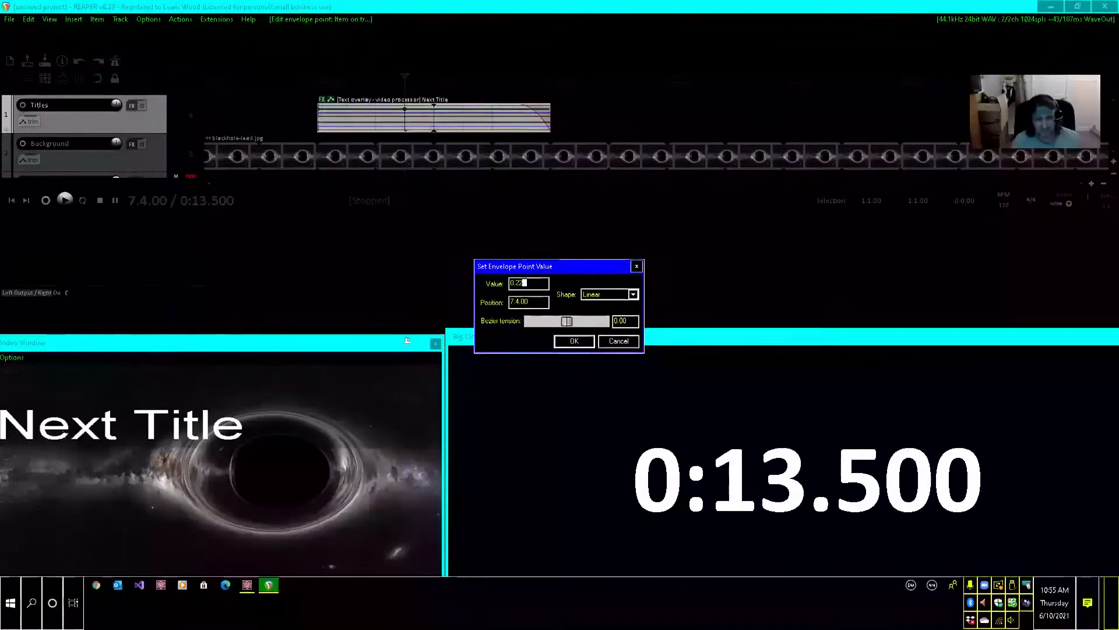
{"action": "left_click", "coordinate": [575, 342]}
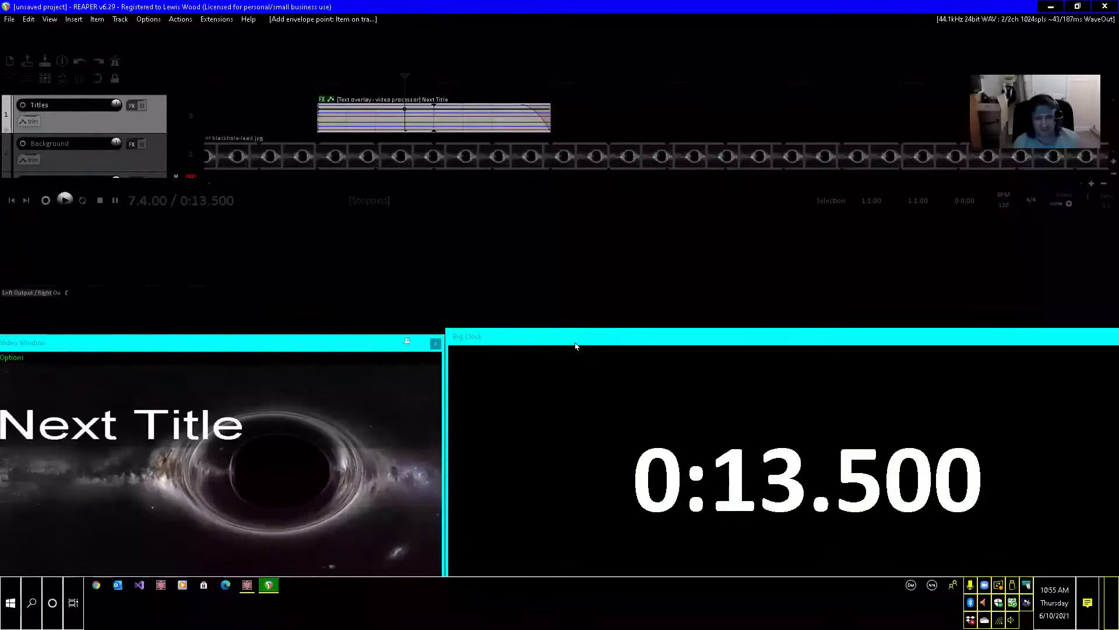
Add a horizontal position envelope point to the Next Title item at 7.4.00 with a value of 0.33
{"action": "key", "text": "alt+l"}
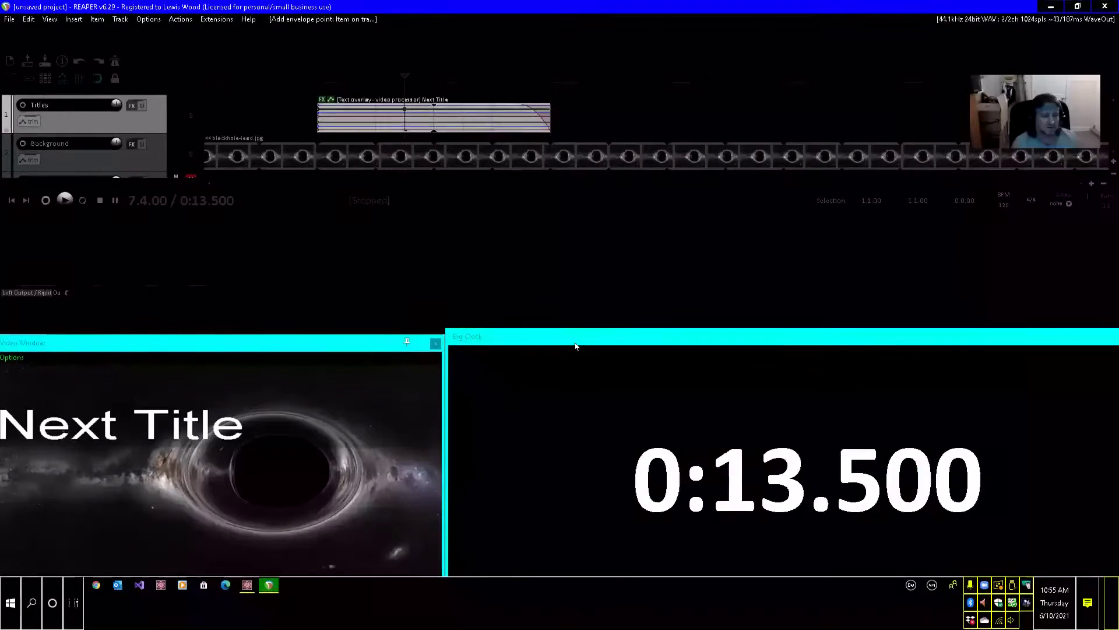
{"action": "key", "text": "shift+e"}
{"action": "key", "text": "e"}
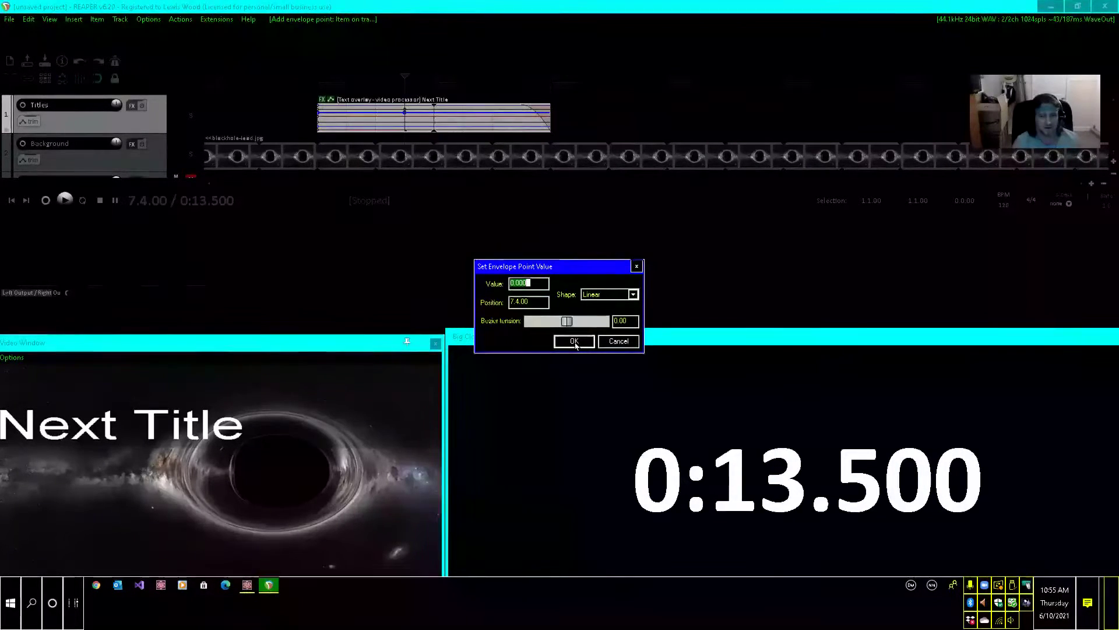
{"action": "type", "text": "0"}
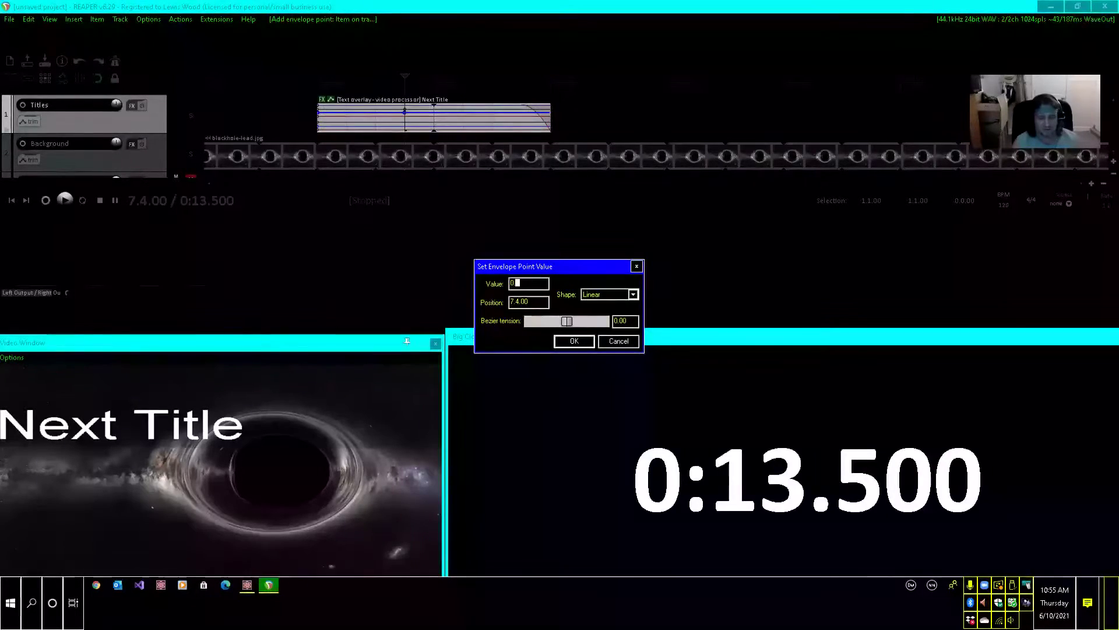
{"action": "type", "text": ".33"}
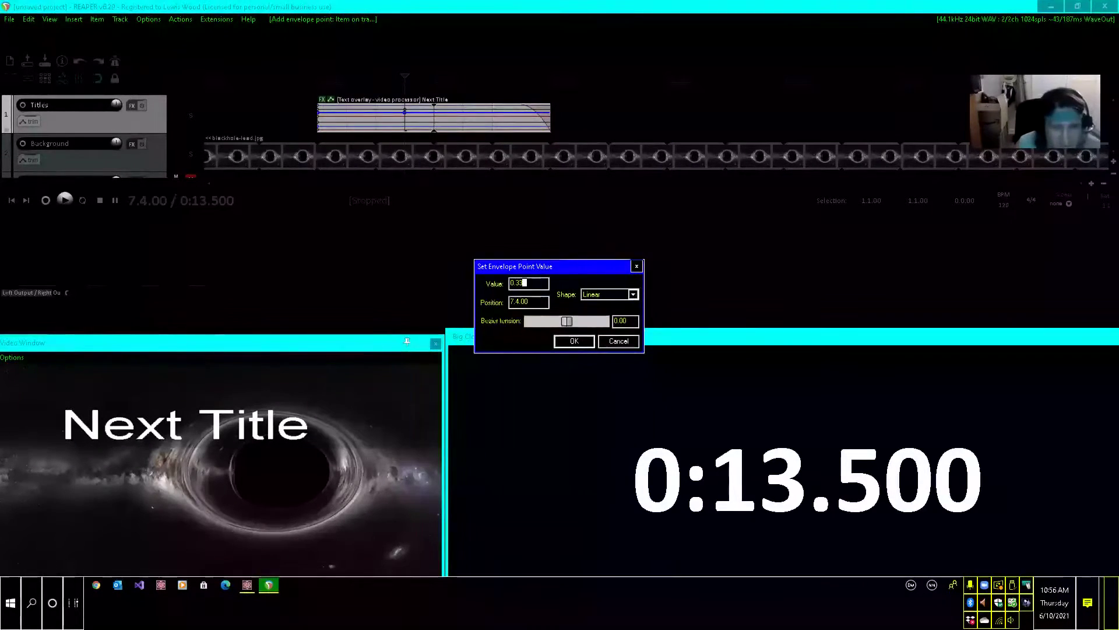
{"action": "left_click", "coordinate": [575, 345]}
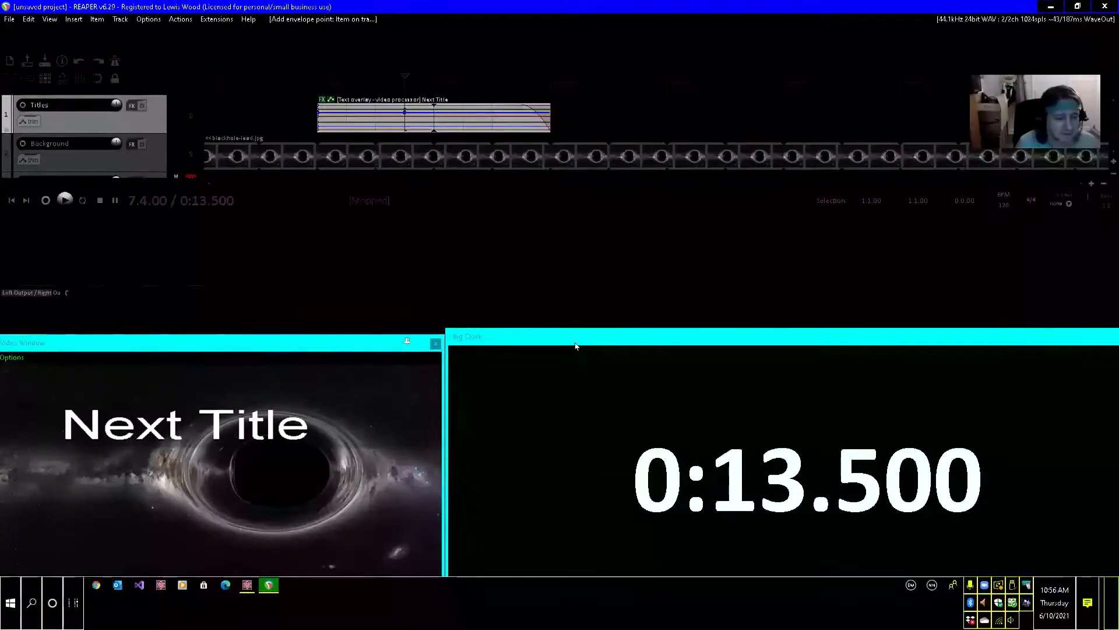
Add a text size envelope point to the Next Title item at 7.4.00 with a value of 0.16
{"action": "key", "text": "e"}
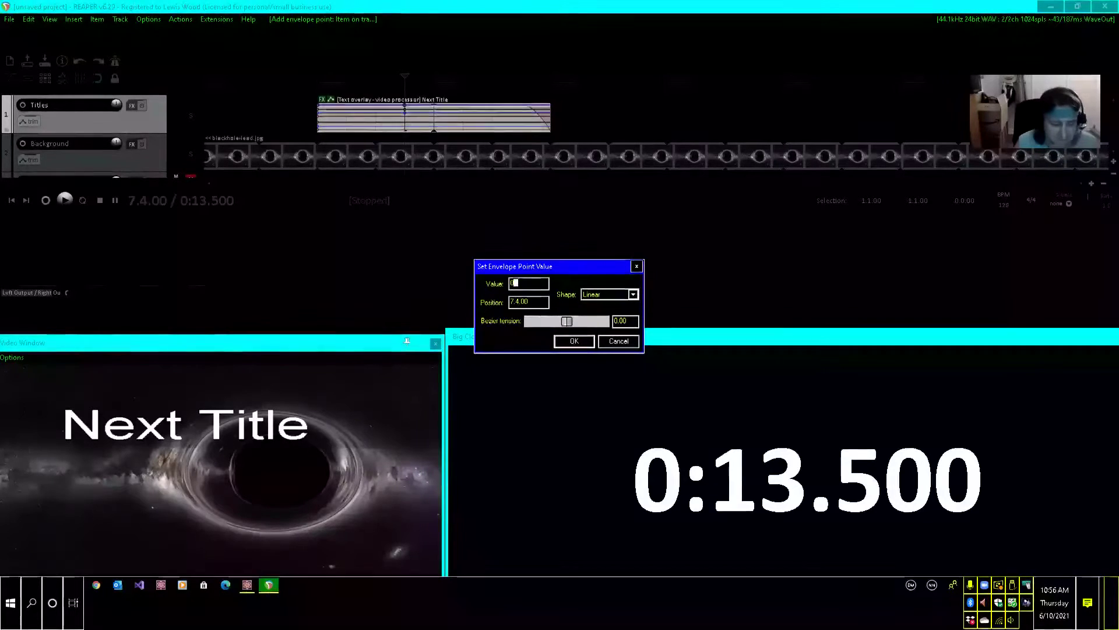
{"action": "type", "text": "0.17"}
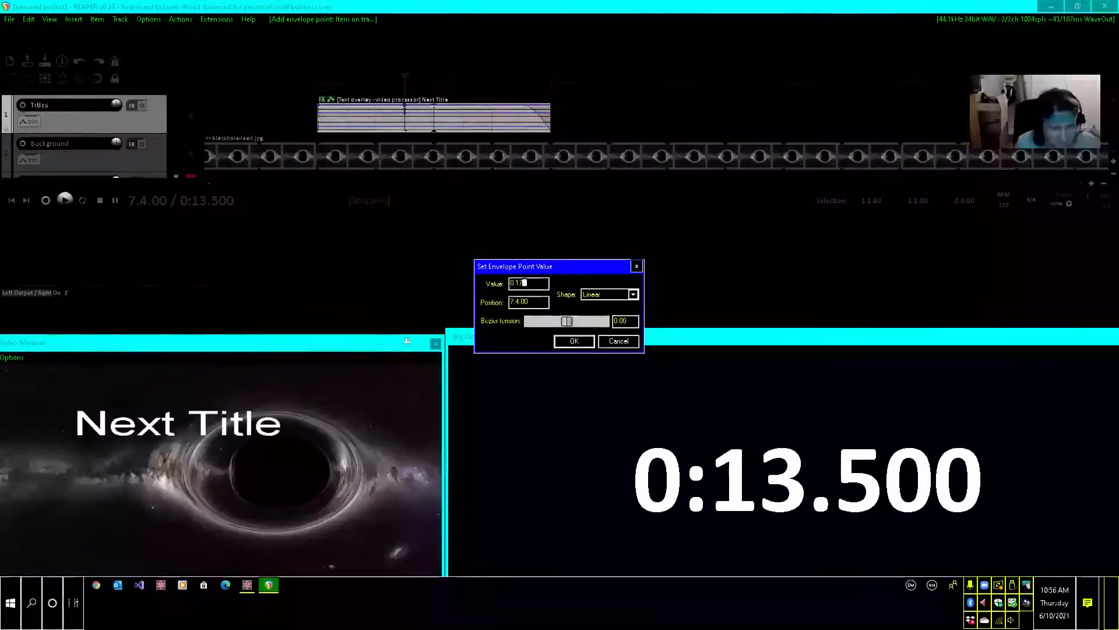
{"action": "key", "text": "BackSpace"}
{"action": "type", "text": "6"}
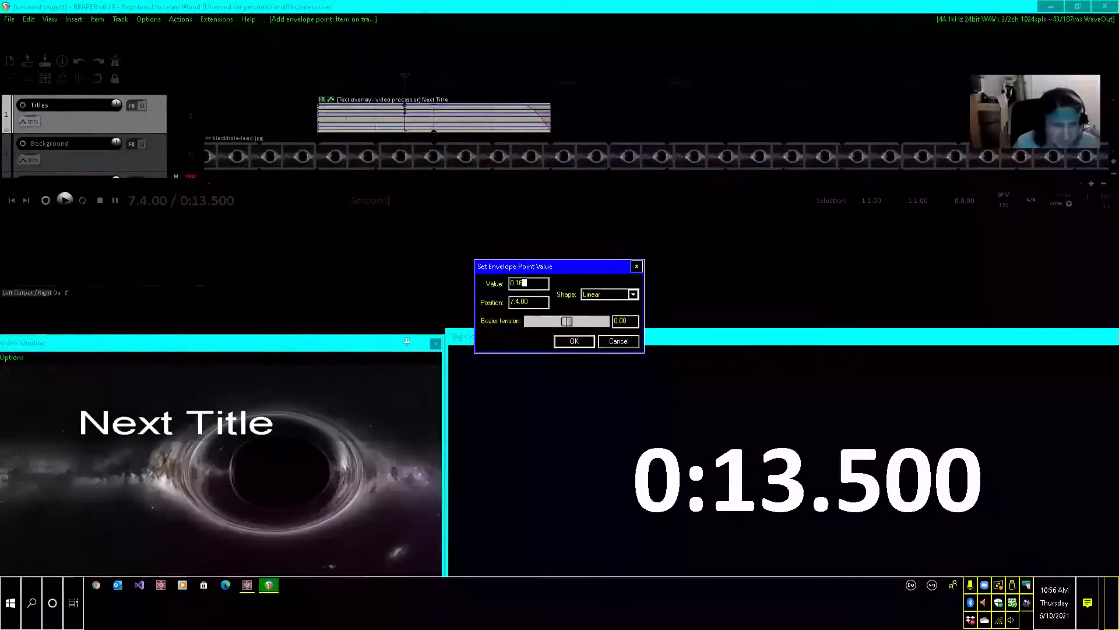
{"action": "left_click", "coordinate": [574, 343]}
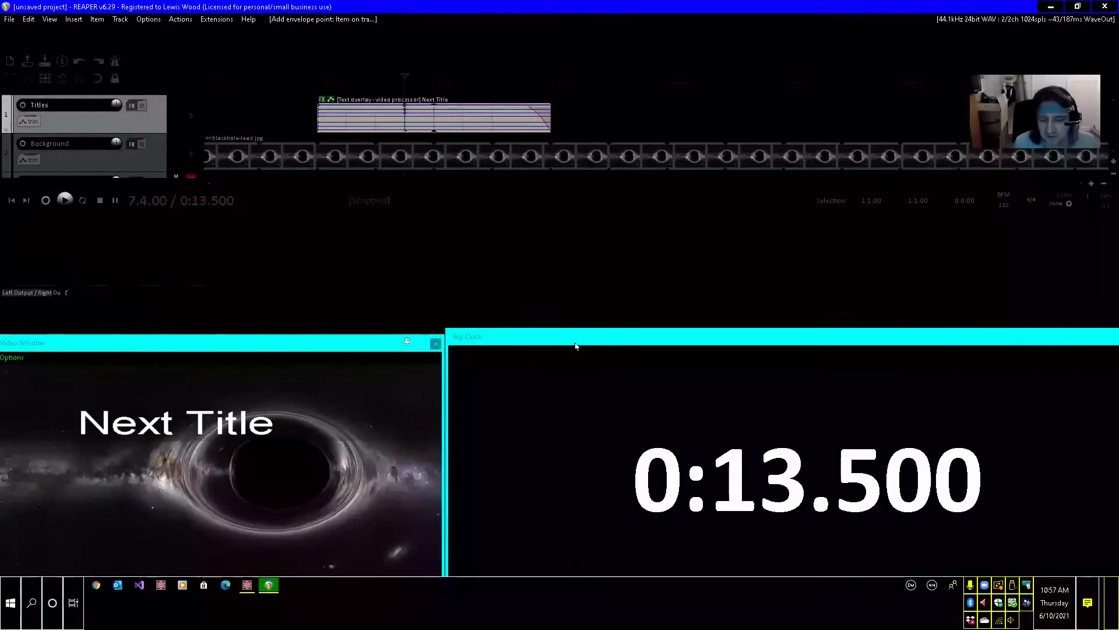
Add a vertical position envelope point to the Next Title item at 8.3.00 (0:15.000) with a value of 0.46
{"action": "key", "text": "Right"}
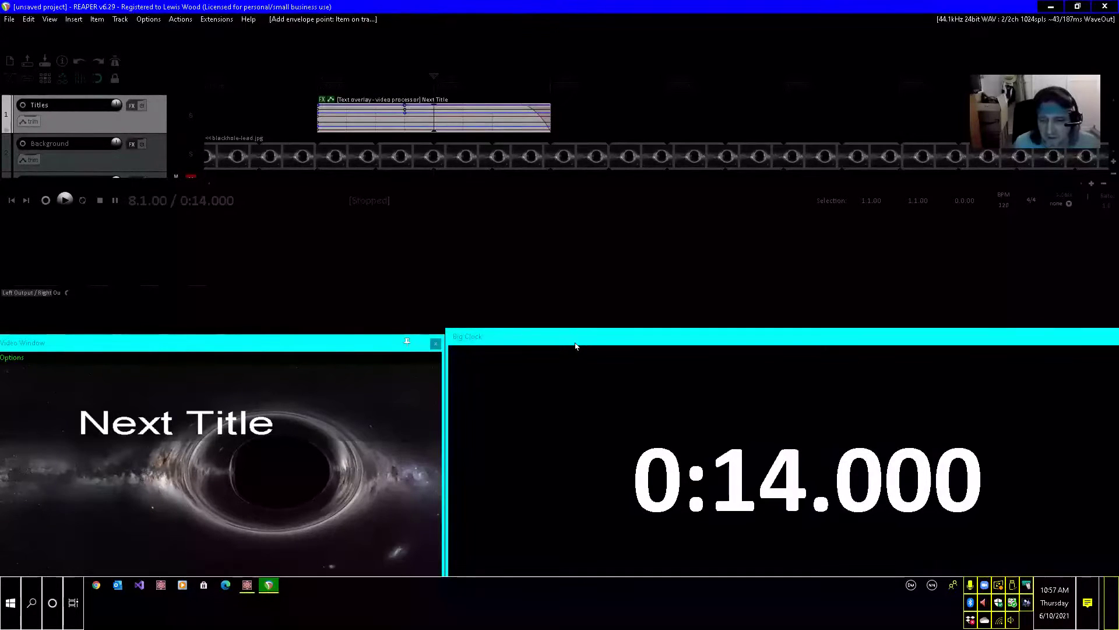
{"action": "key", "text": "Right"}
{"action": "key", "text": "Right"}
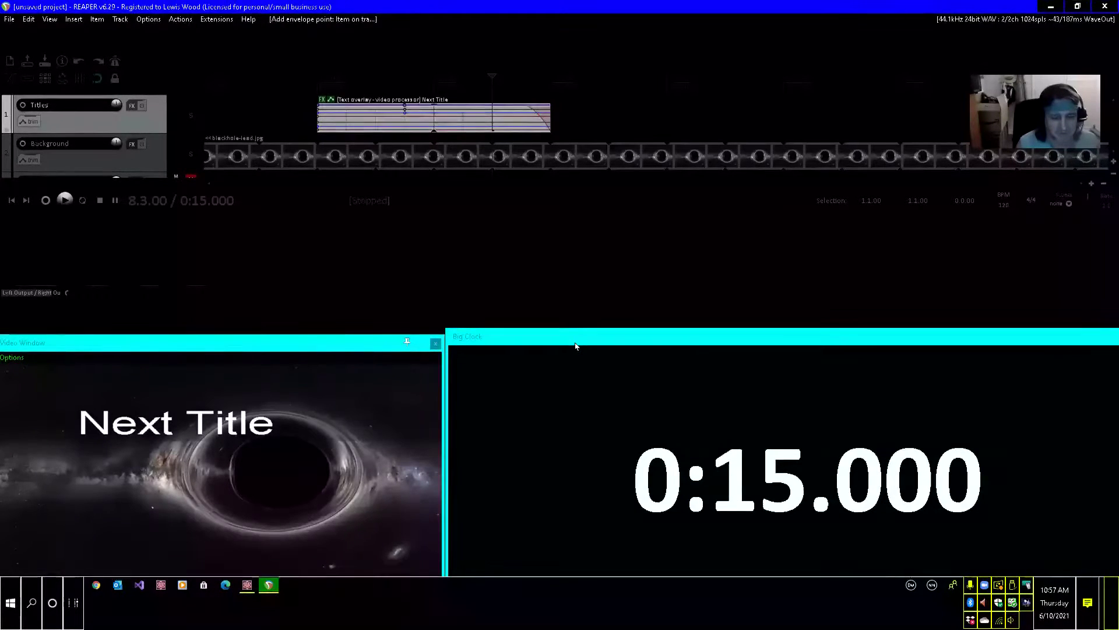
{"action": "key", "text": "alt+l"}
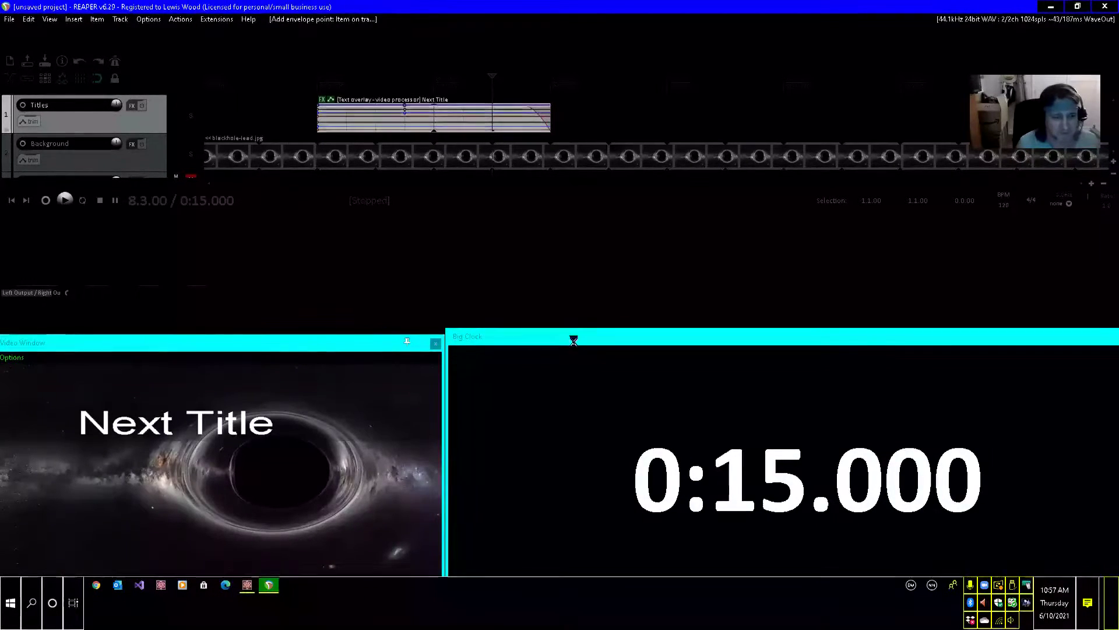
{"action": "key", "text": "shift+e"}
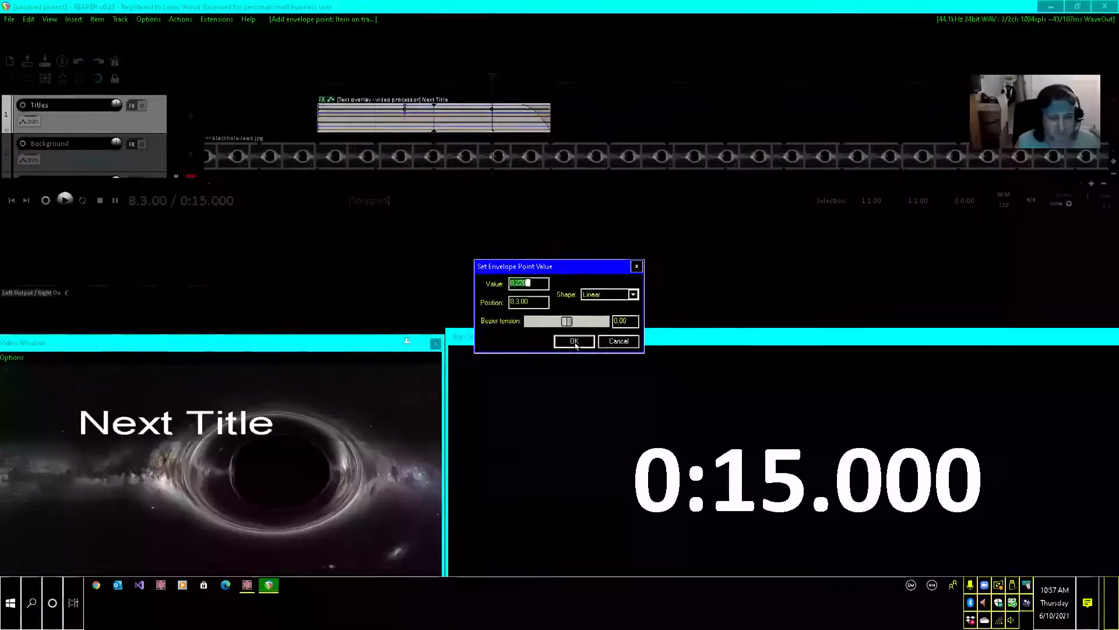
{"action": "type", "text": "0."}
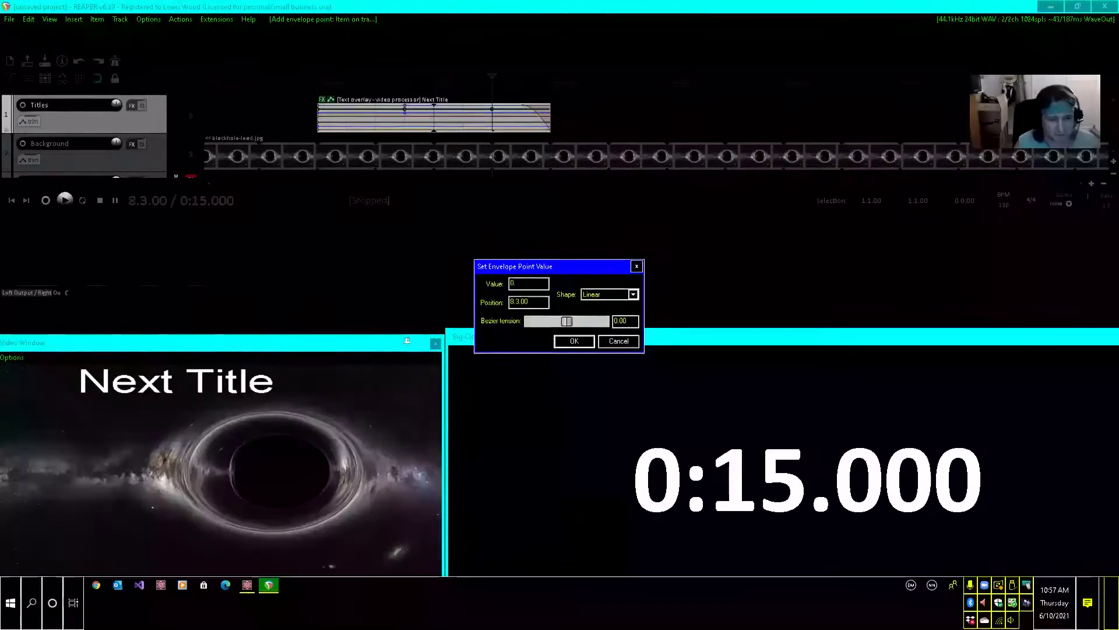
{"action": "type", "text": "4"}
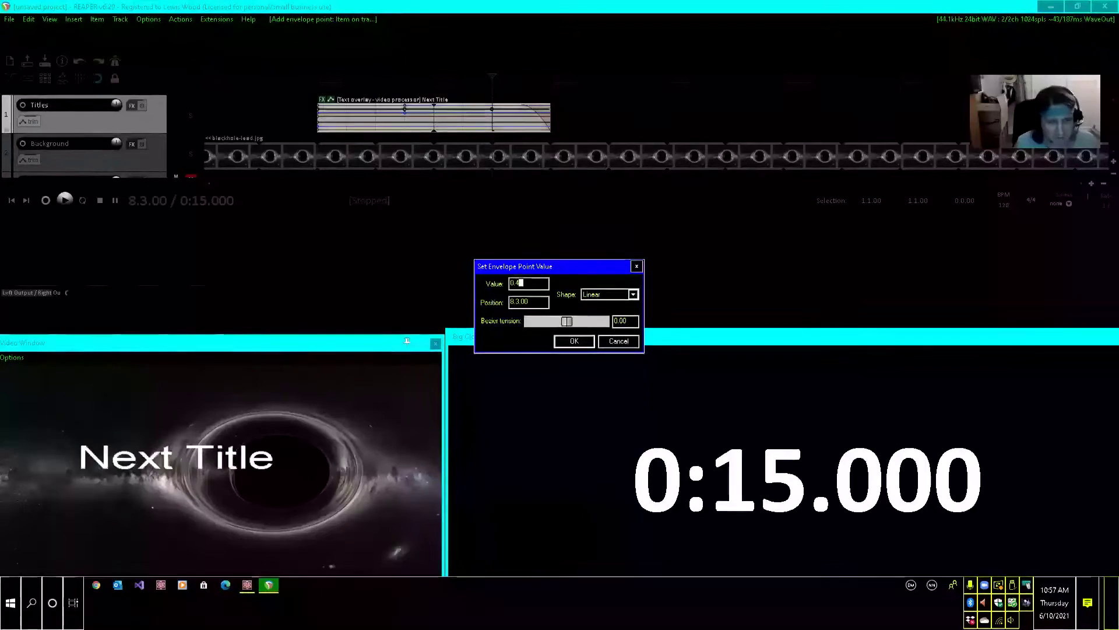
{"action": "type", "text": "6"}
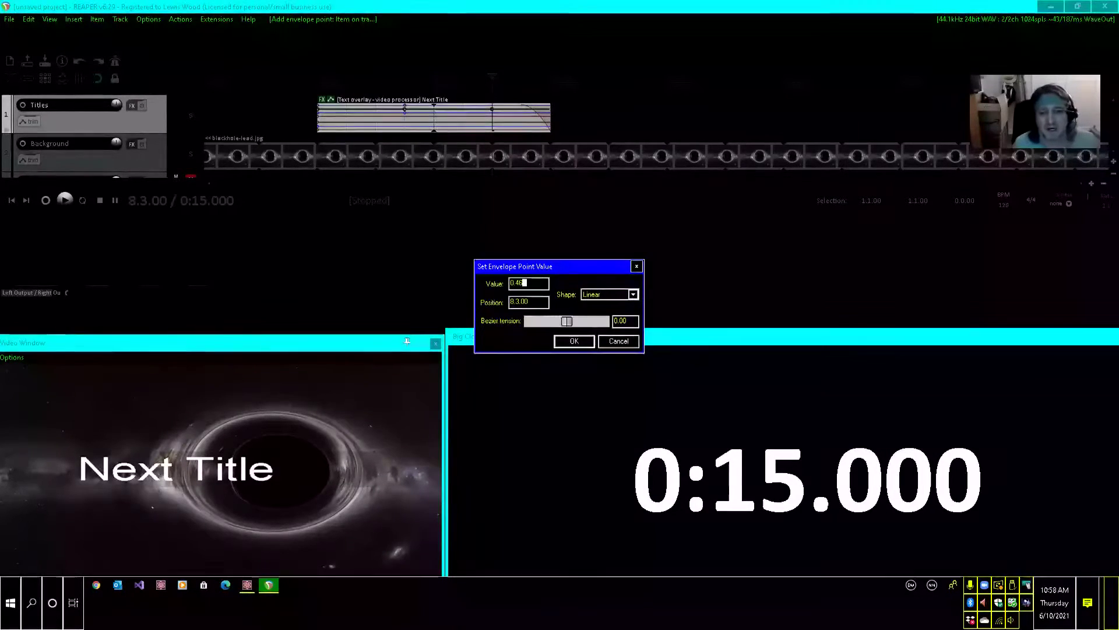
{"action": "left_click", "coordinate": [575, 341]}
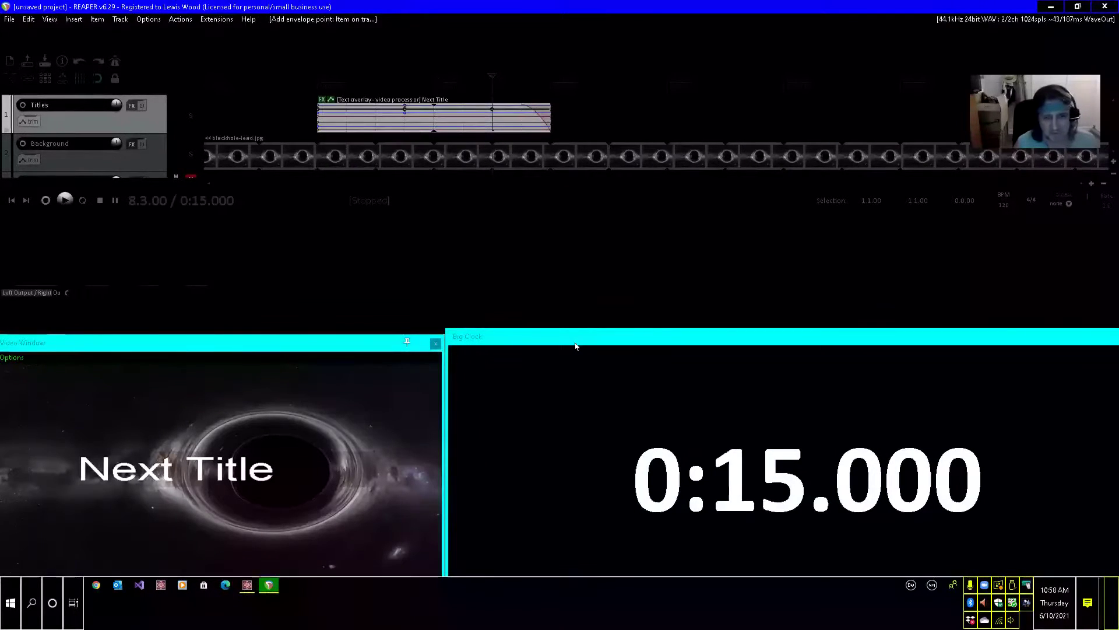
Add a horizontal position envelope point to the Next Title item at 8.3.00 with a value of 0.6
{"action": "key", "text": "alt+l"}
{"action": "key", "text": "shift+e"}
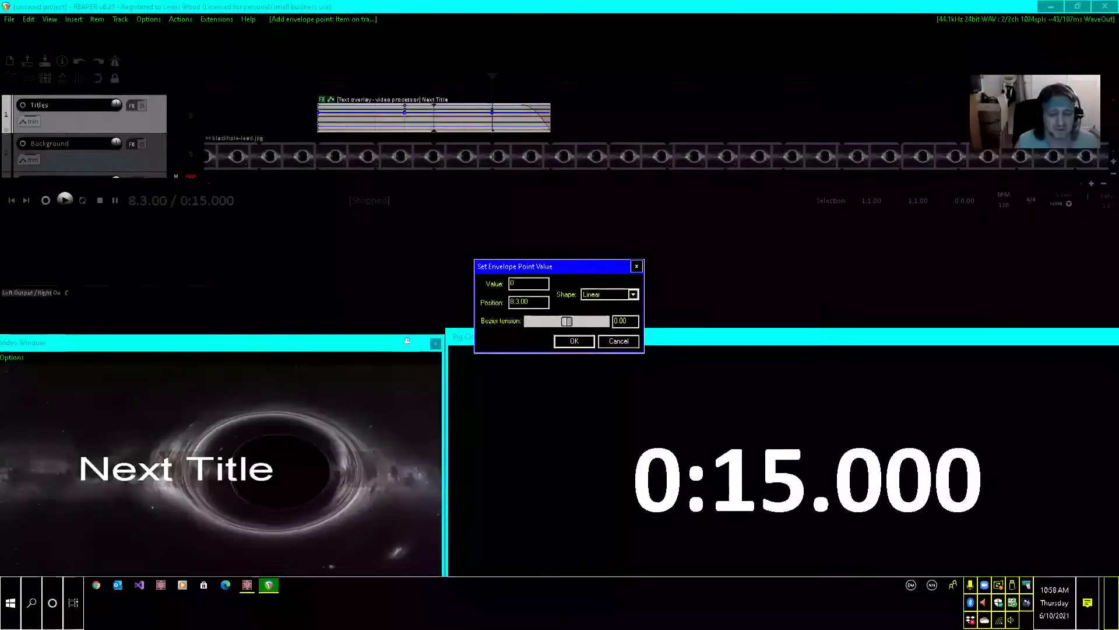
{"action": "type", "text": ".55"}
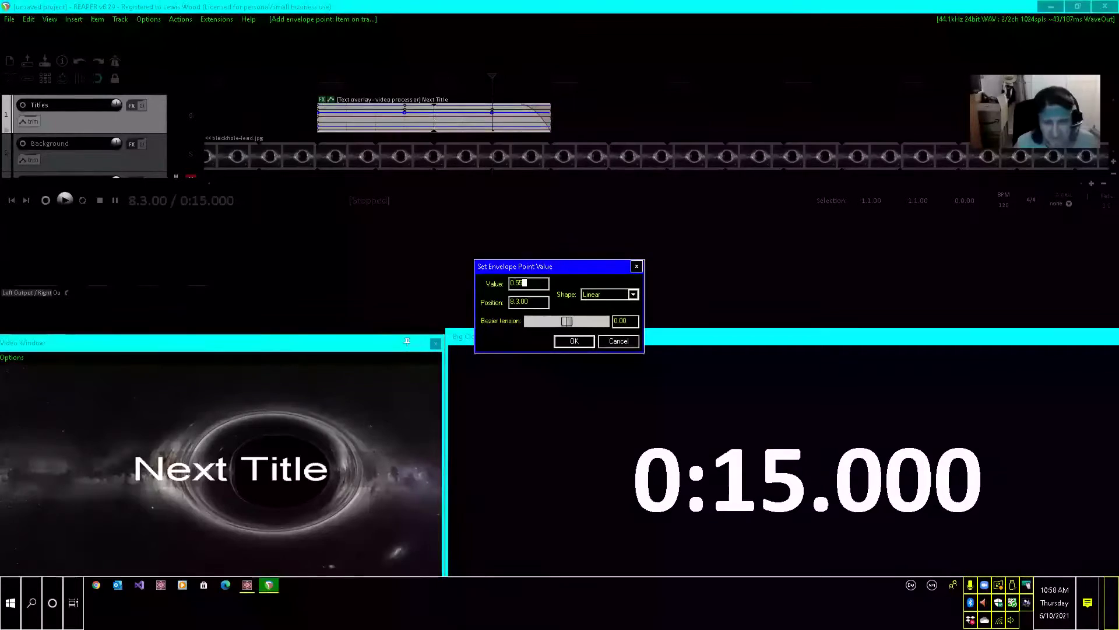
{"action": "key", "text": "BackSpace"}
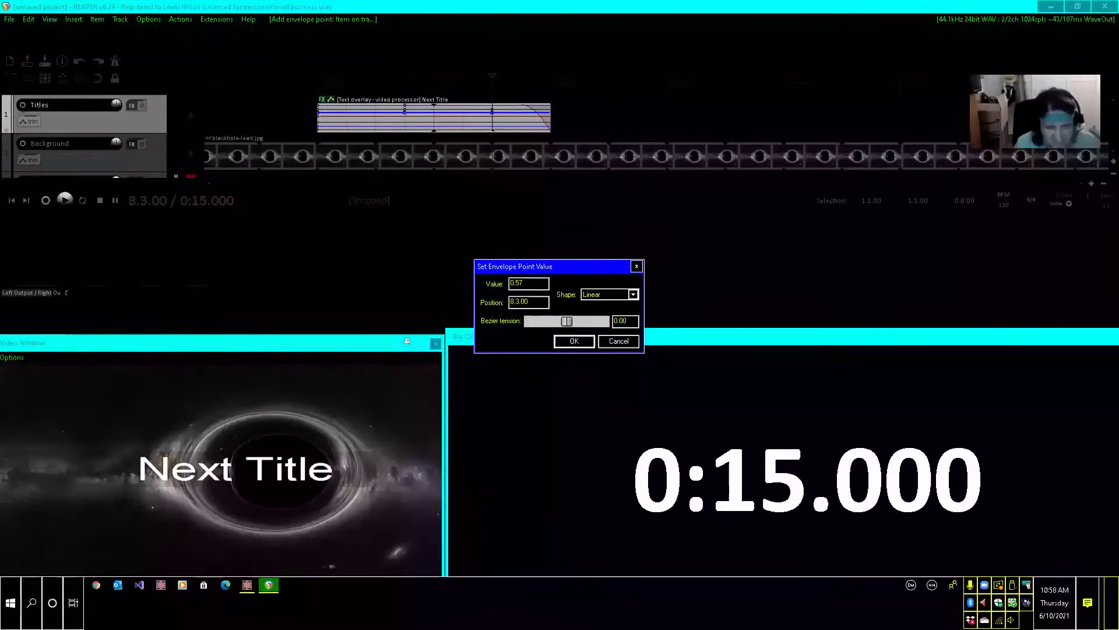
{"action": "key", "text": "BackSpace"}
{"action": "key", "text": "BackSpace"}
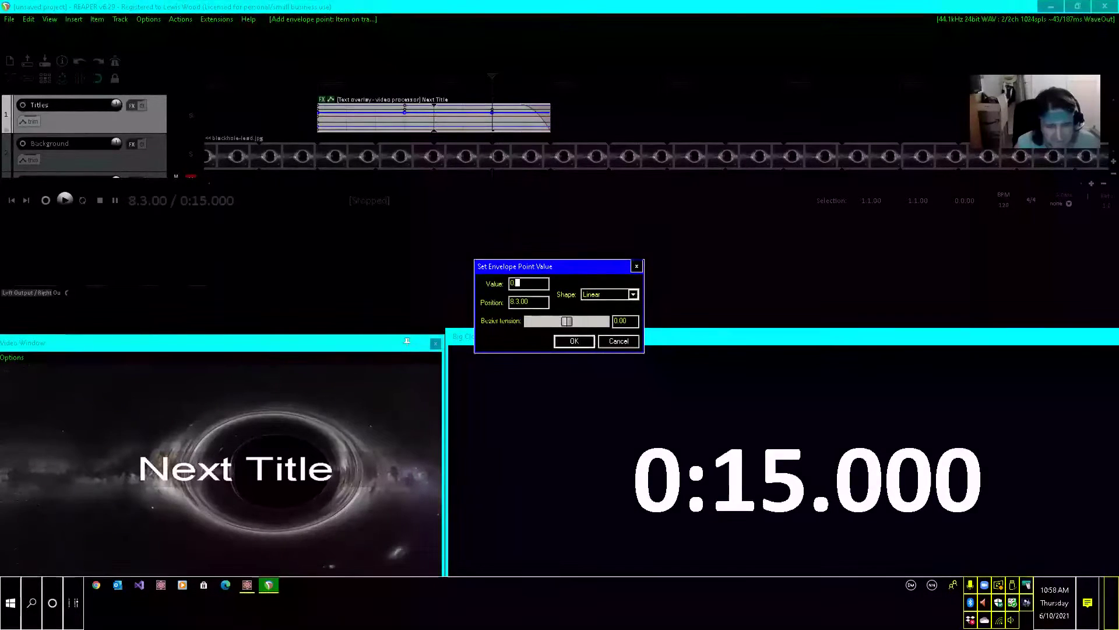
{"action": "type", "text": "5"}
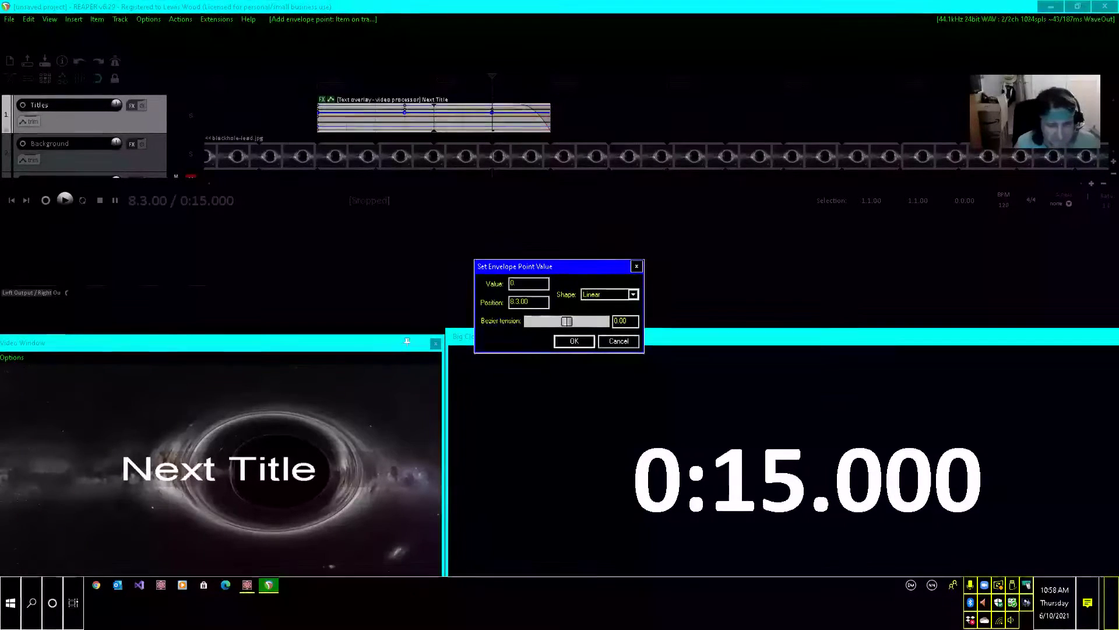
{"action": "type", "text": "6"}
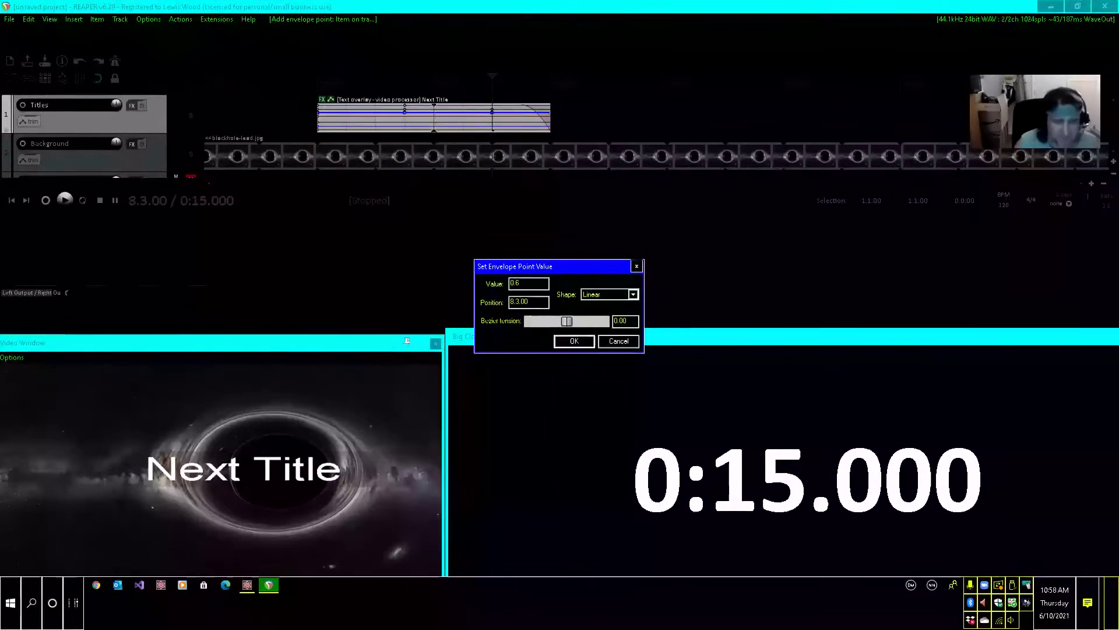
{"action": "left_click", "coordinate": [575, 344]}
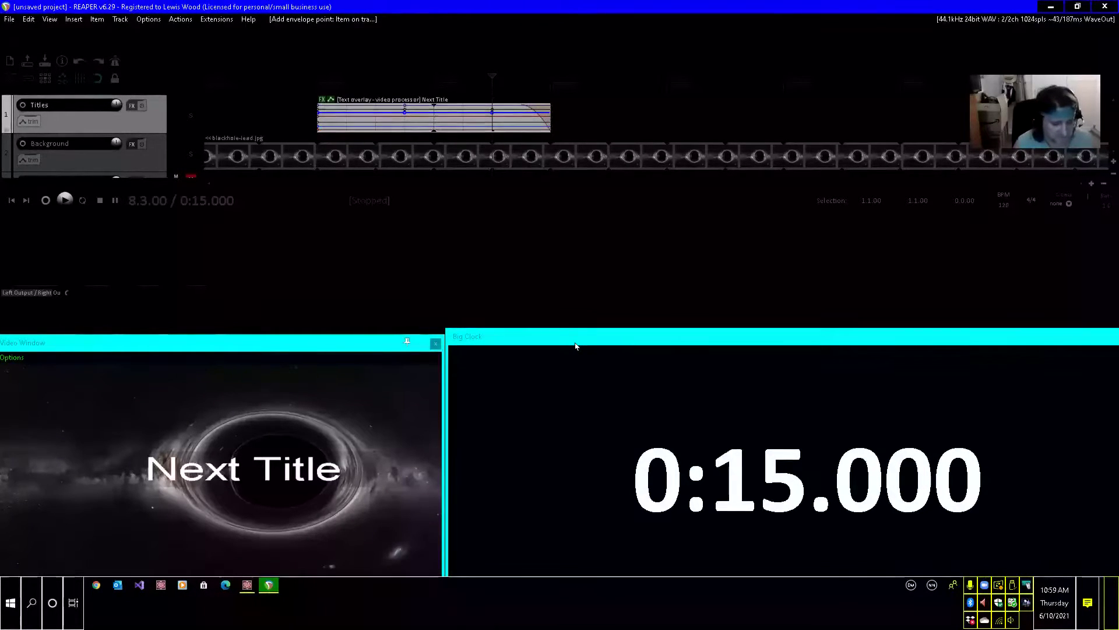
Add a text size envelope point to the Next Title item at 8.3.00 (0:15.000) with a value of 0.061
{"action": "key", "text": "alt+l"}
{"action": "key", "text": "shift+e"}
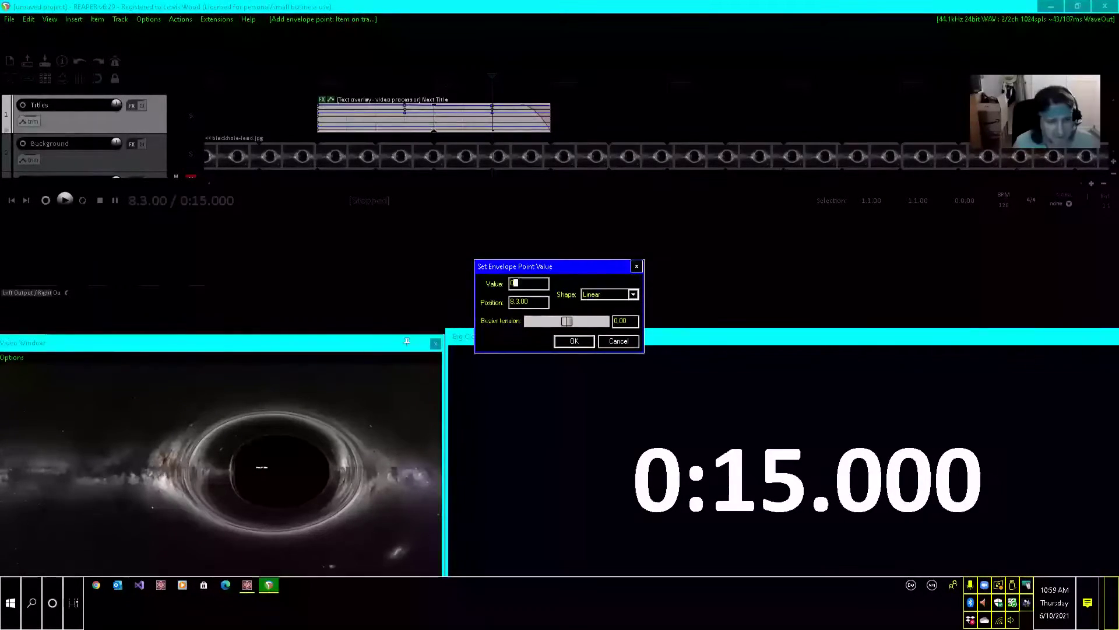
{"action": "type", "text": "."}
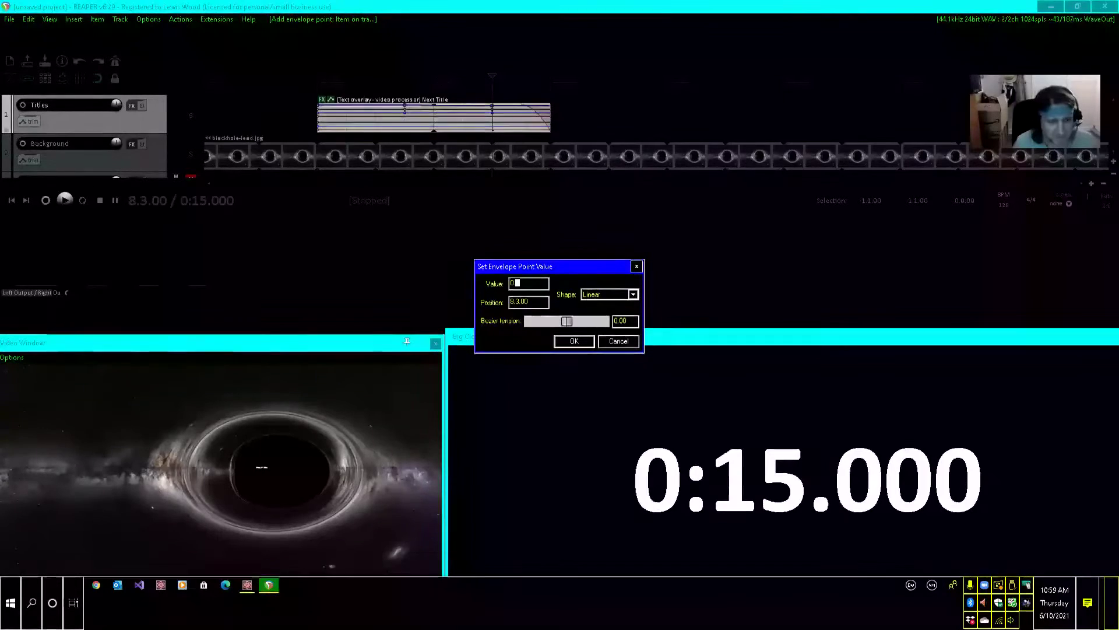
{"action": "key", "text": "BackSpace"}
{"action": "key", "text": "BackSpace"}
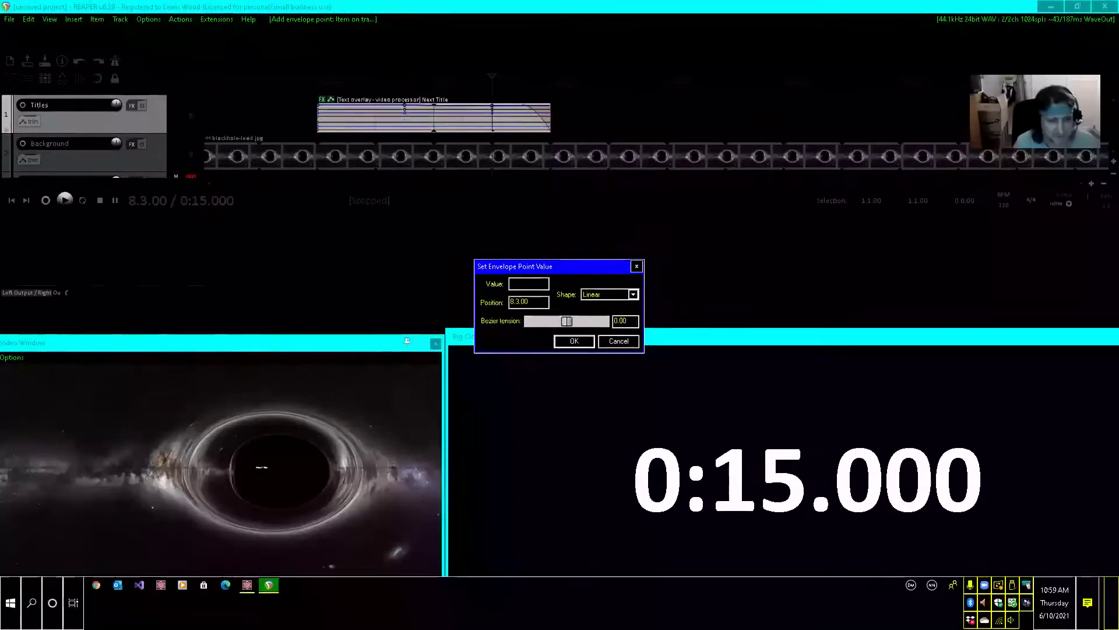
{"action": "type", "text": "0.05"}
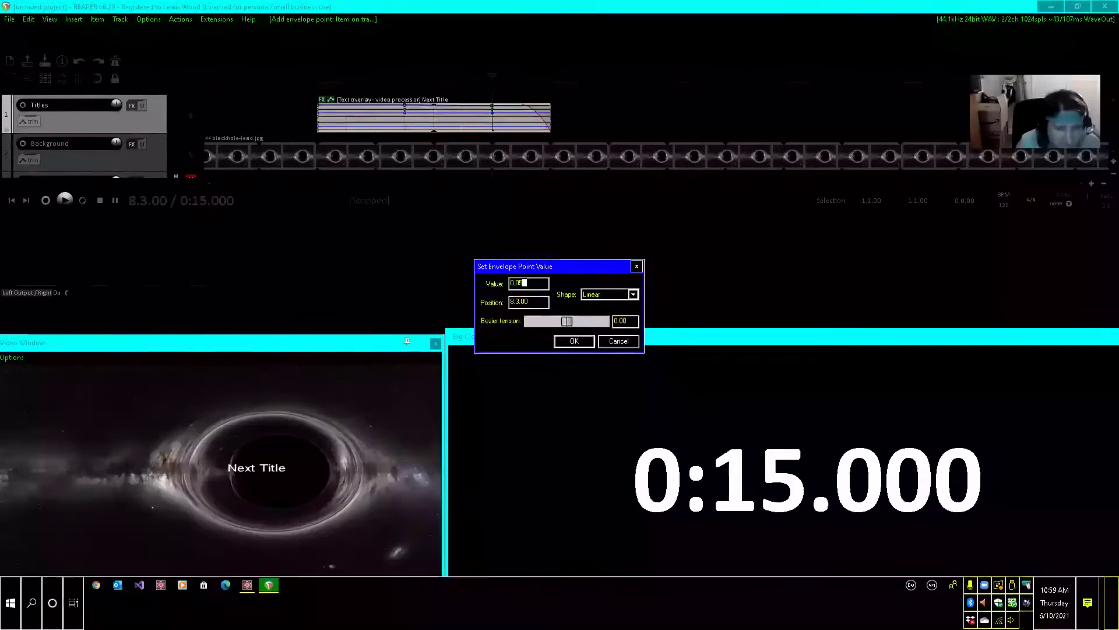
{"action": "type", "text": "8"}
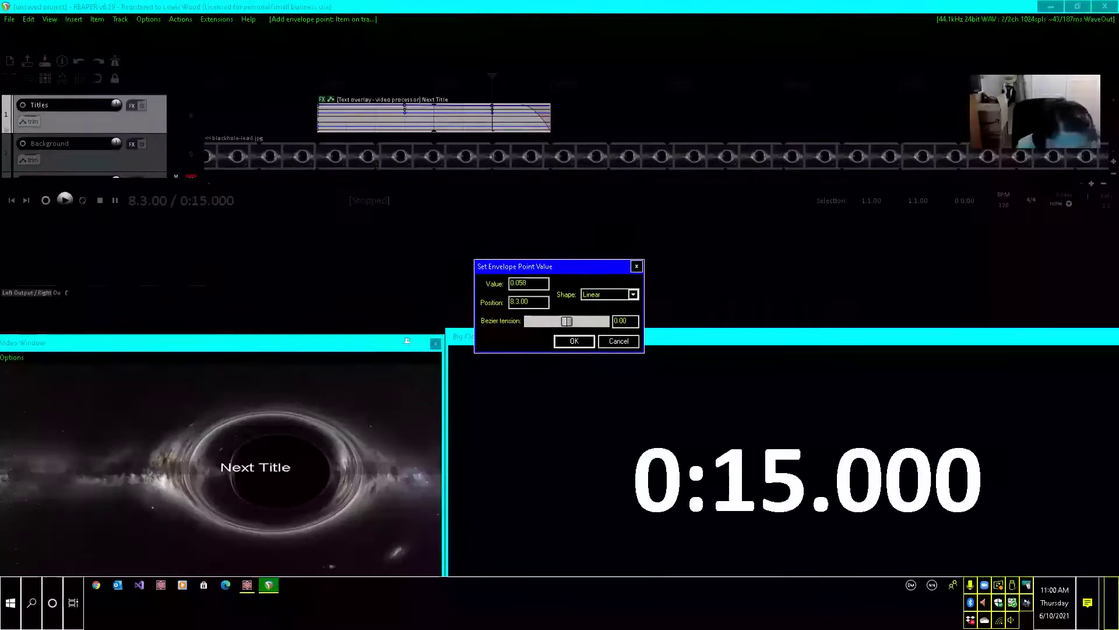
{"action": "key", "text": "BackSpace"}
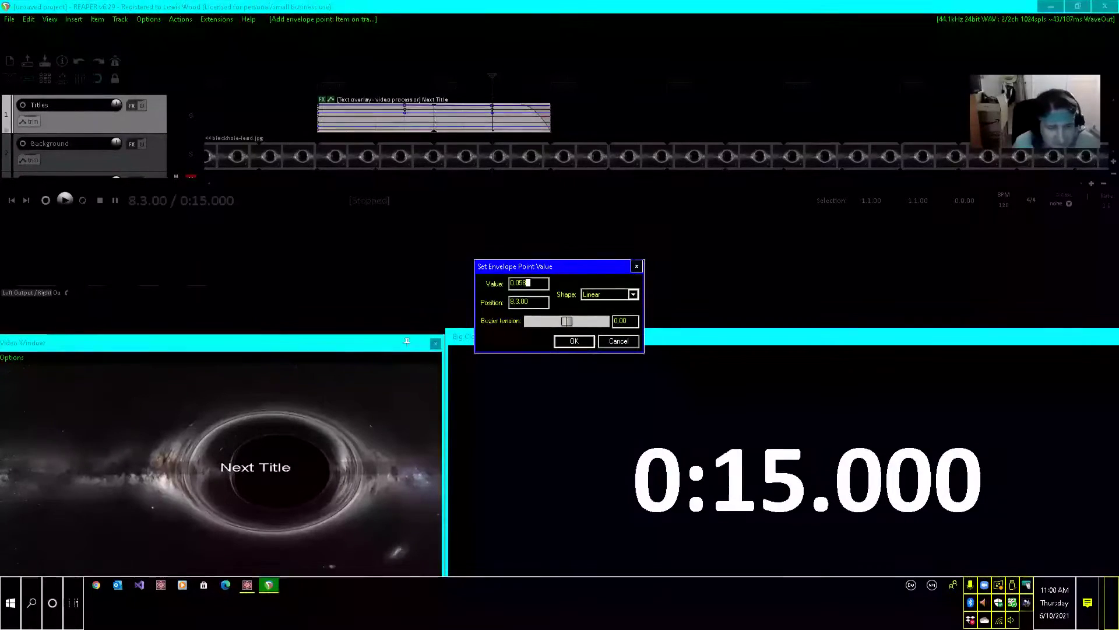
{"action": "key", "text": "BackSpace"}
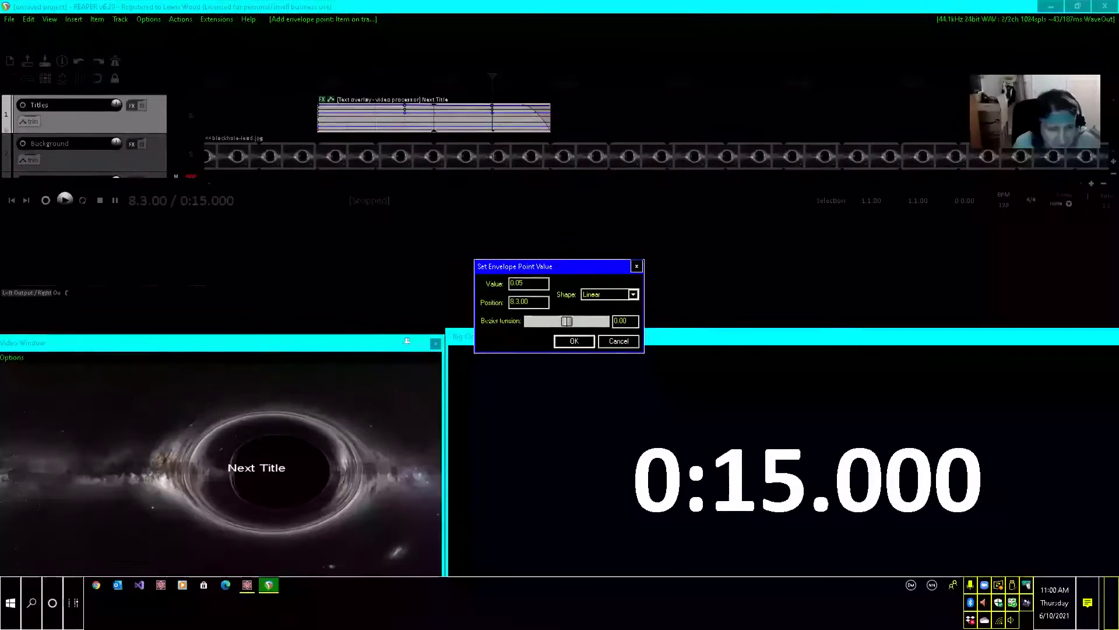
{"action": "type", "text": "61"}
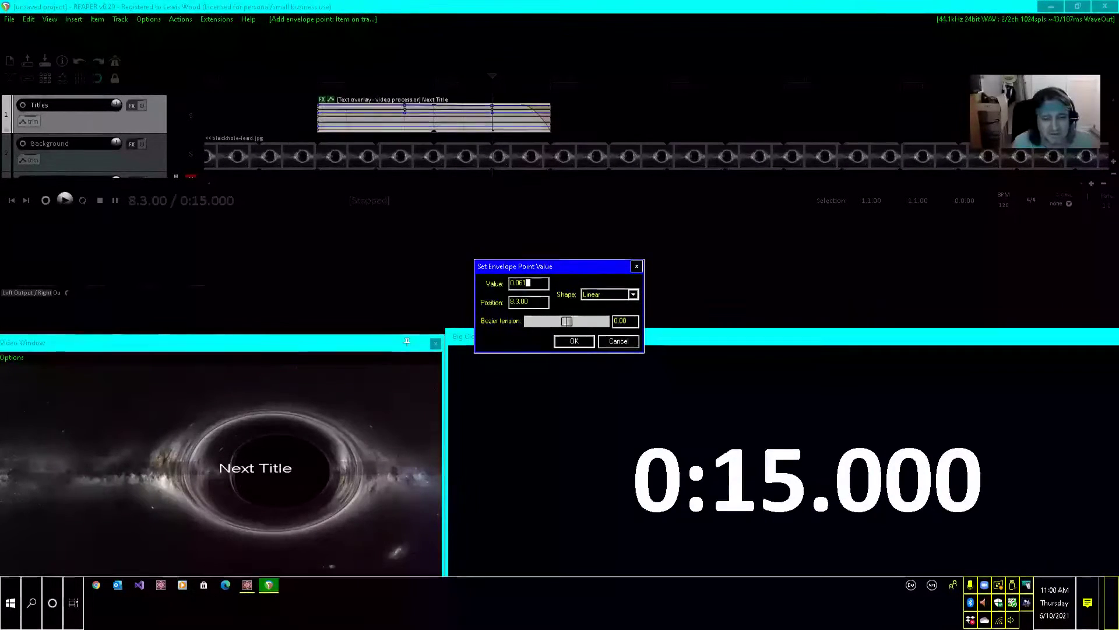
{"action": "left_click", "coordinate": [575, 344]}
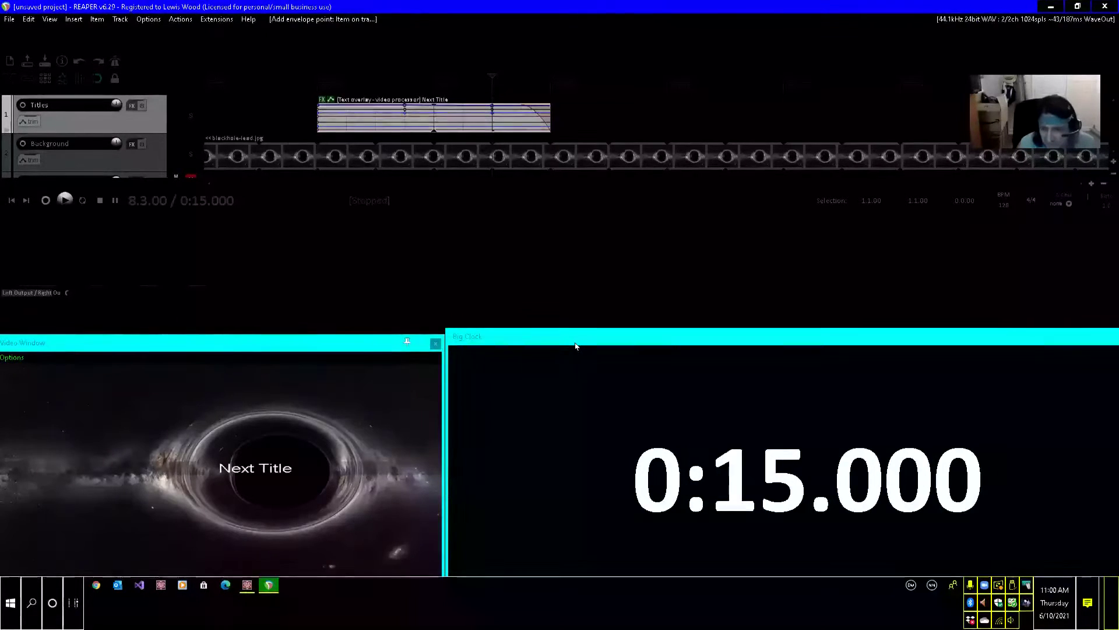
Place a project marker at 8.4.98 (0:15.990), just before the end of the Next Title item
{"action": "key", "text": "Page_Down"}
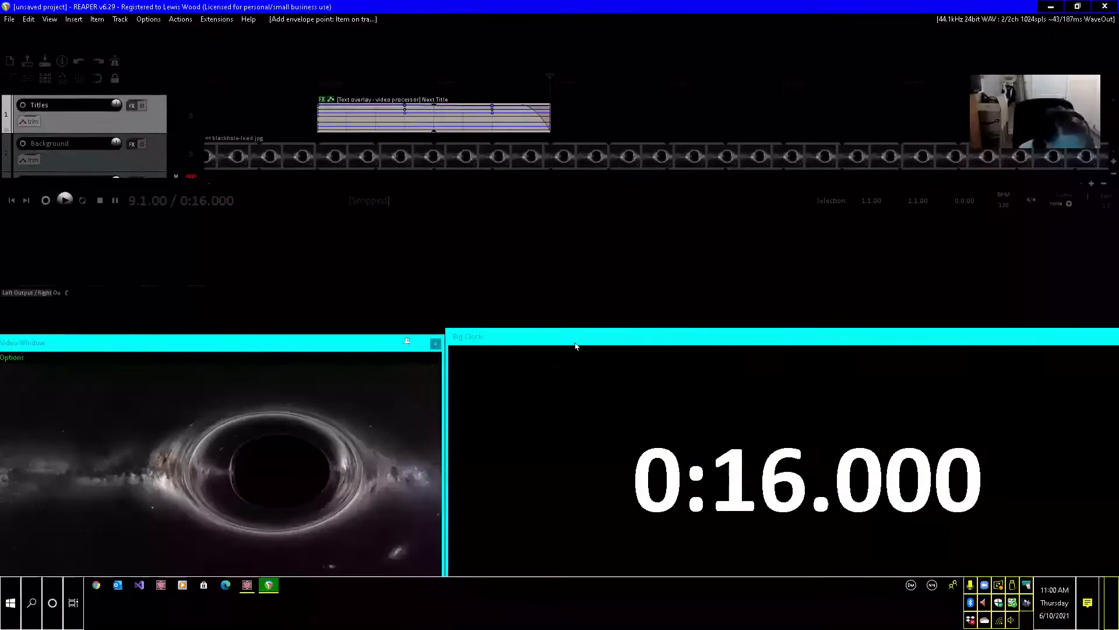
{"action": "key", "text": "Left"}
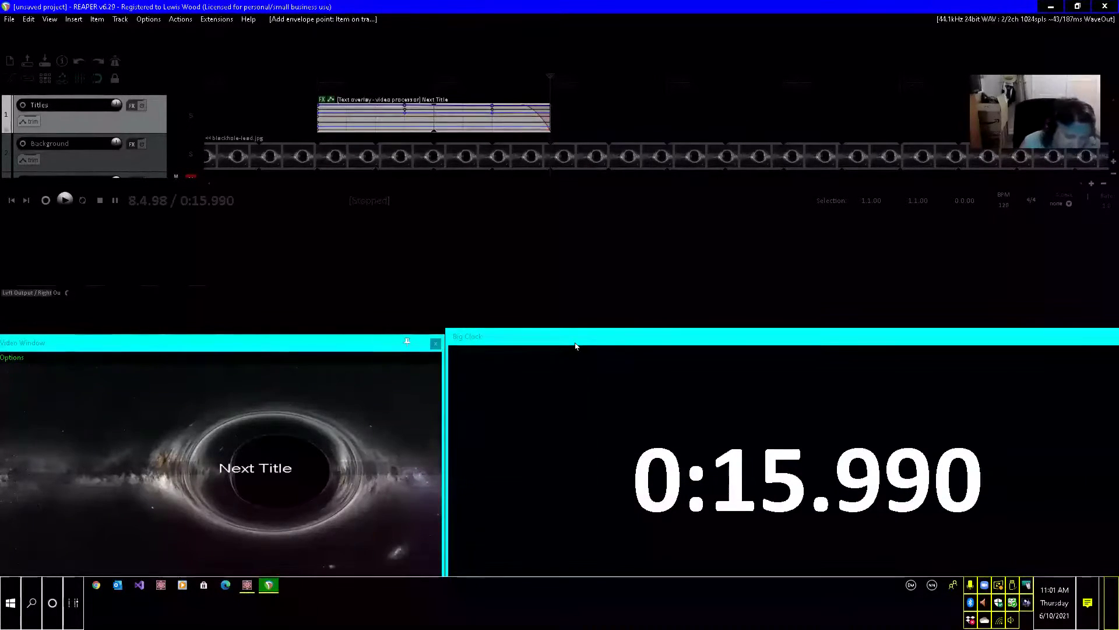
{"action": "key", "text": "m"}
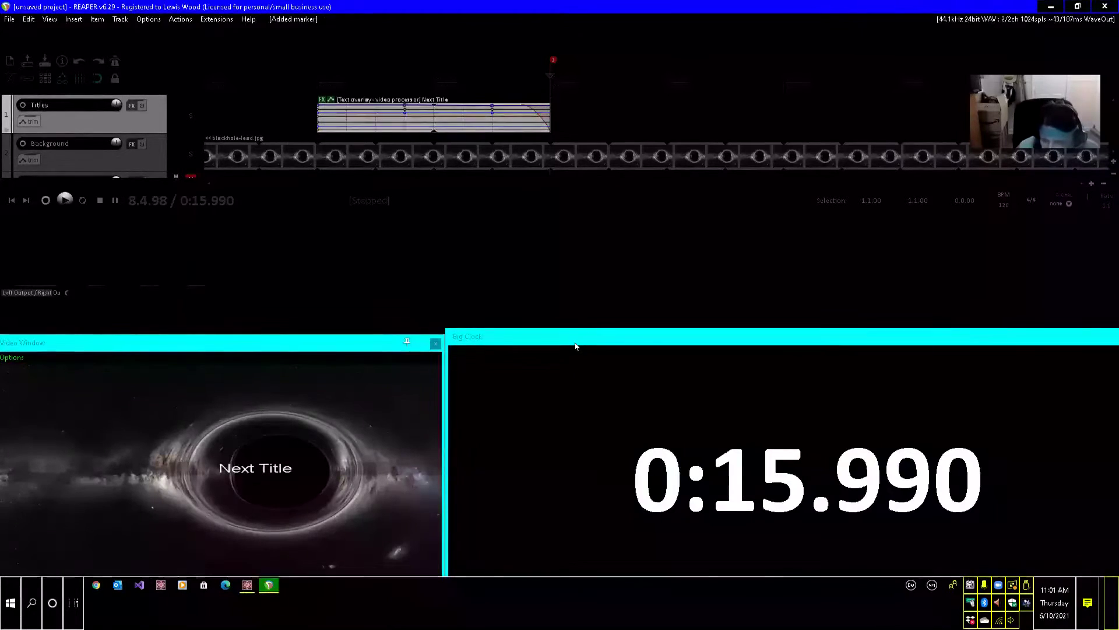
Reselect the Next Title item and open a new text size envelope point at 8.4.98 for value editing
{"action": "key", "text": "ctrl"}
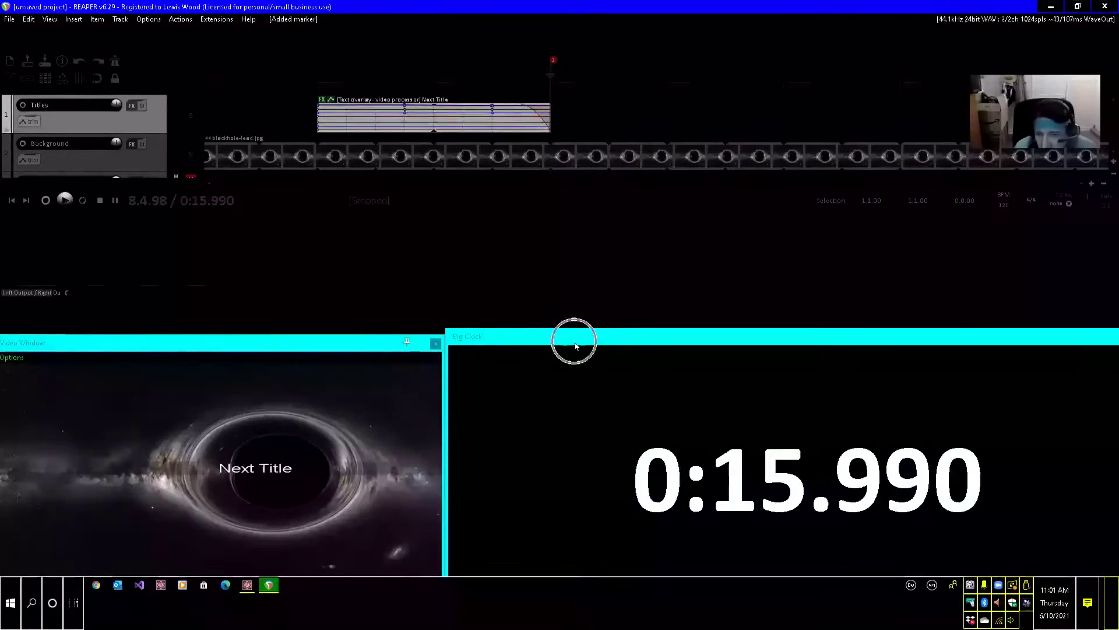
{"action": "key", "text": "Down"}
{"action": "key", "text": "Up"}
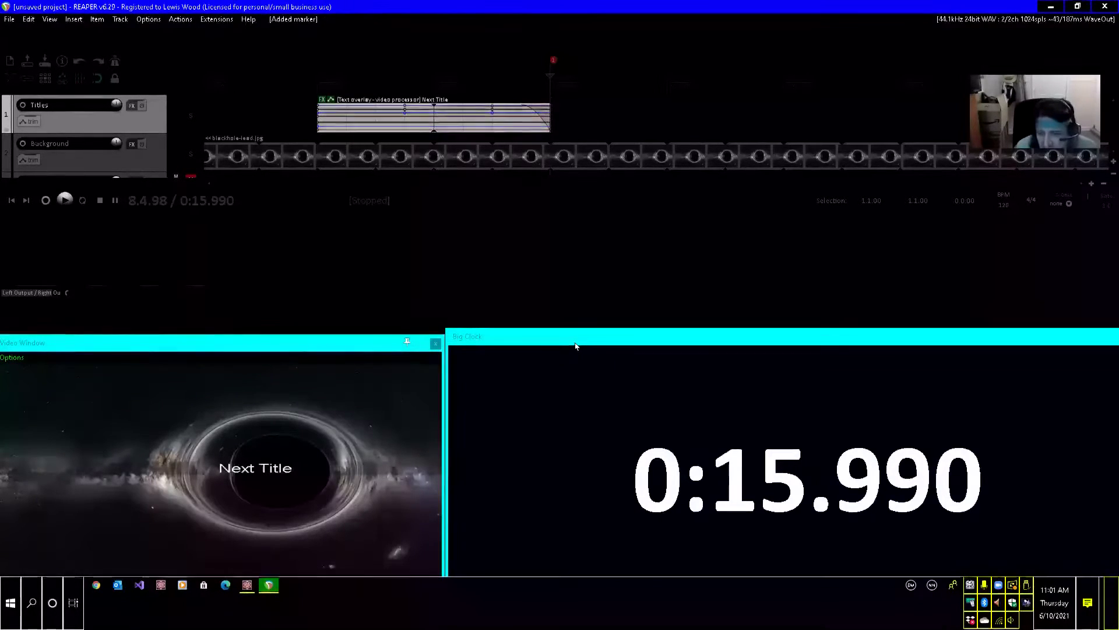
{"action": "key", "text": "ctrl+Left"}
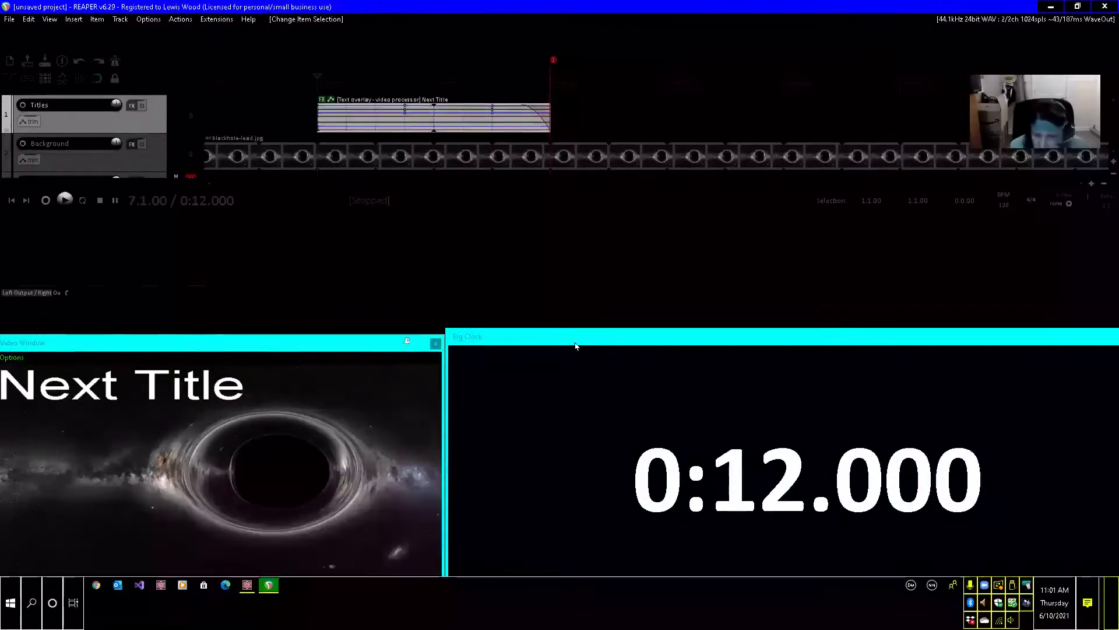
{"action": "key", "text": "Tab"}
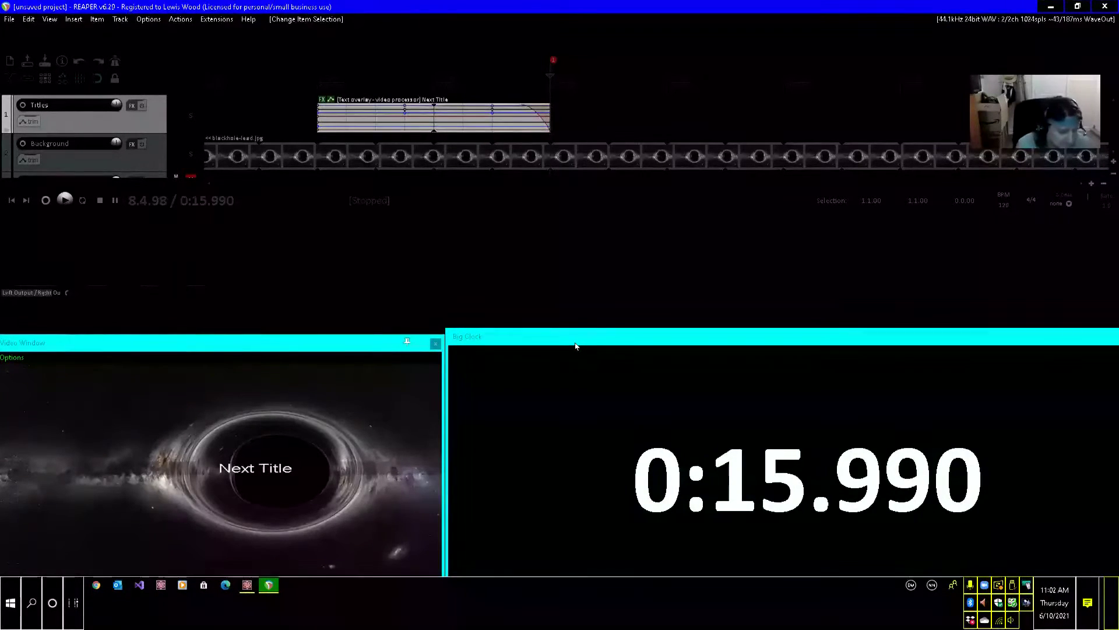
{"action": "key", "text": "shift+e"}
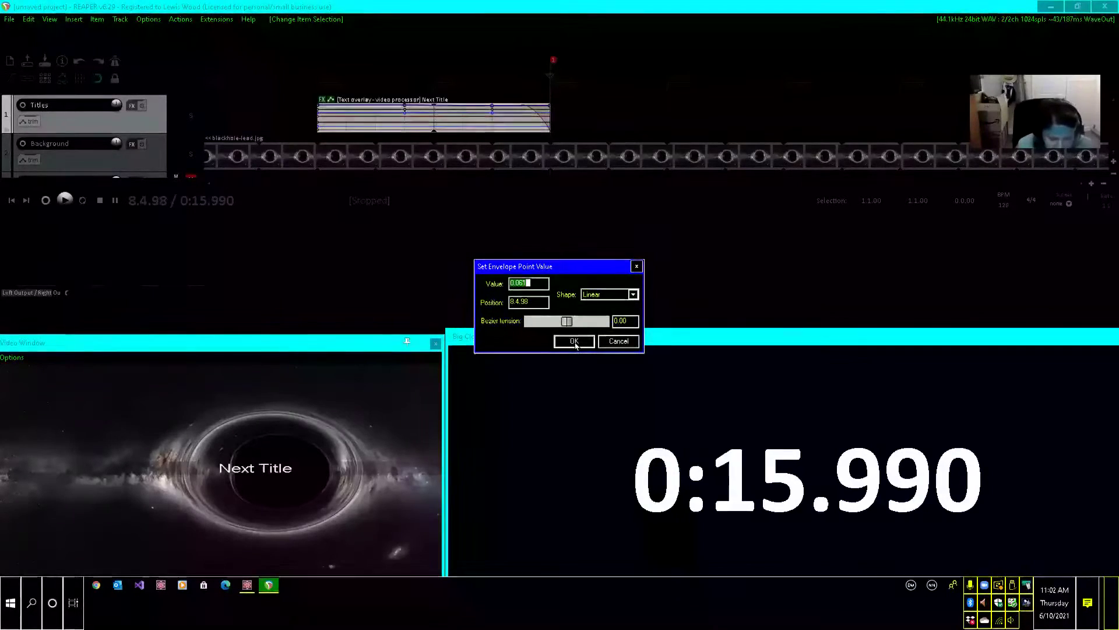
{"action": "key", "text": "Home"}
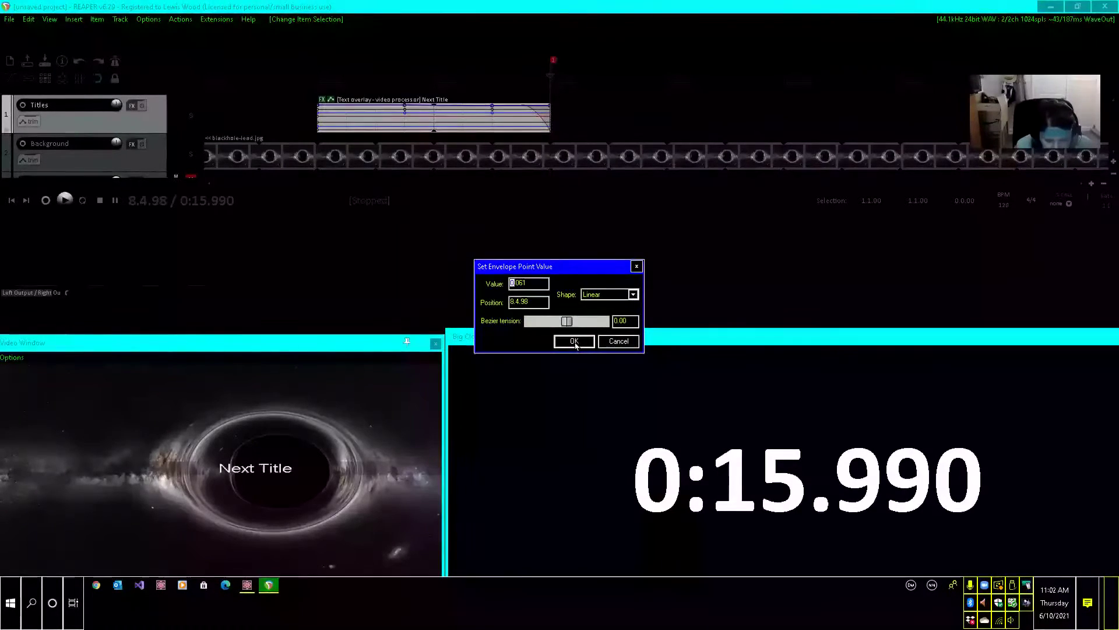
{"action": "key", "text": "Right"}
{"action": "key", "text": "Right"}
{"action": "key", "text": "Right"}
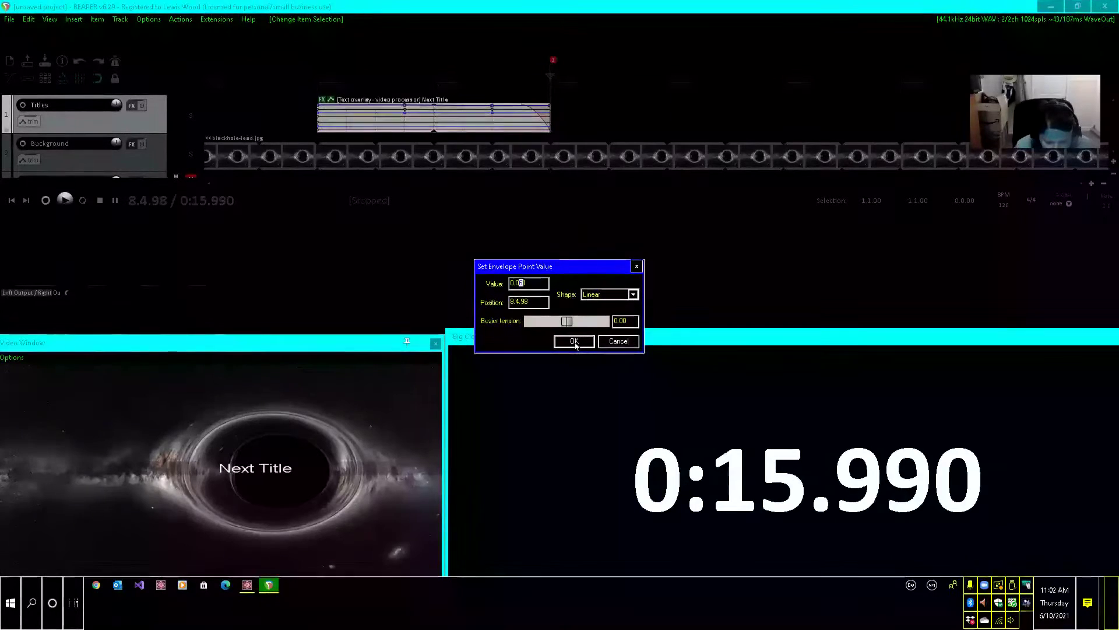